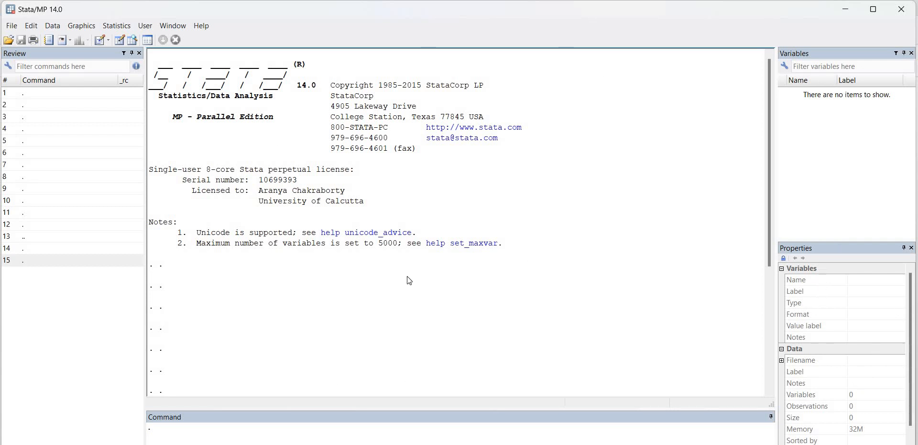
{"action": "scroll", "coordinate": [406, 280], "scroll_direction": "down", "scroll_amount": 2}
{"action": "scroll", "coordinate": [416, 257], "scroll_direction": "down", "scroll_amount": 1}
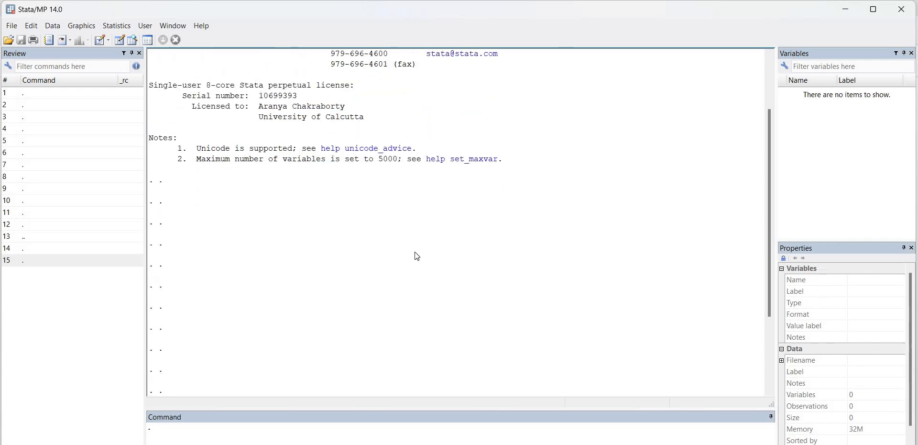
{"action": "scroll", "coordinate": [515, 245], "scroll_direction": "down", "scroll_amount": 2}
{"action": "scroll", "coordinate": [515, 244], "scroll_direction": "down", "scroll_amount": 2}
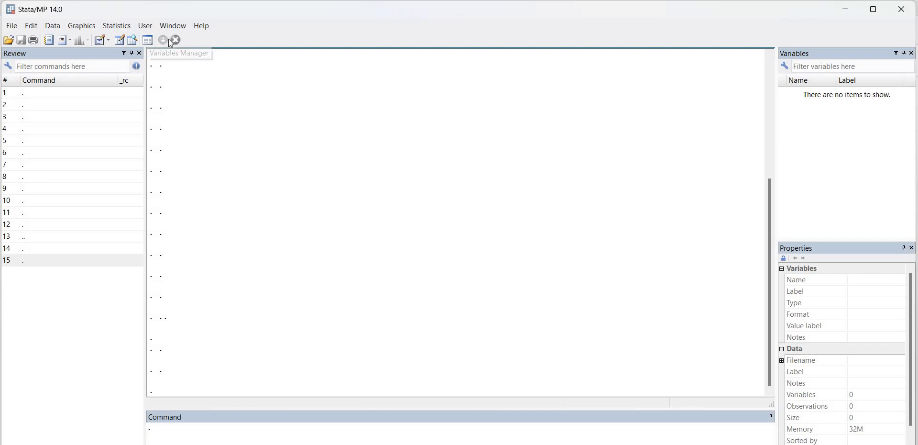
- Begin a log file saved as Untitled.log with the plain Log (*.log) type in the Stata Tutotials folder
{"action": "left_click", "coordinate": [53, 37]}
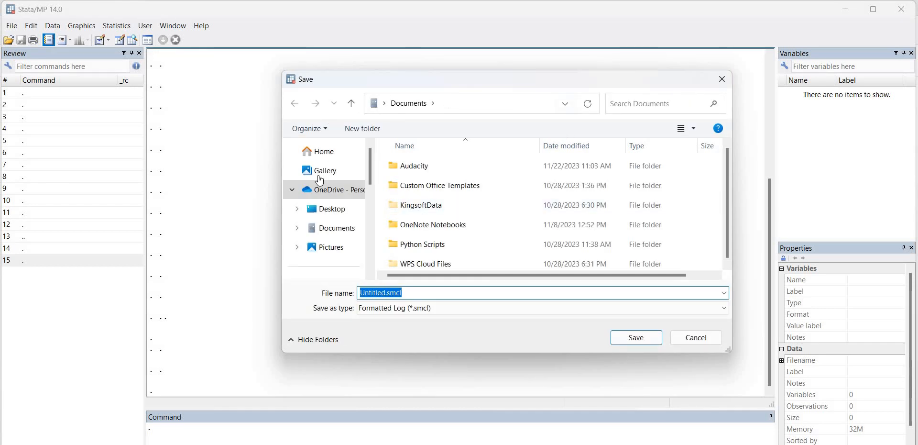
{"action": "left_click", "coordinate": [722, 79]}
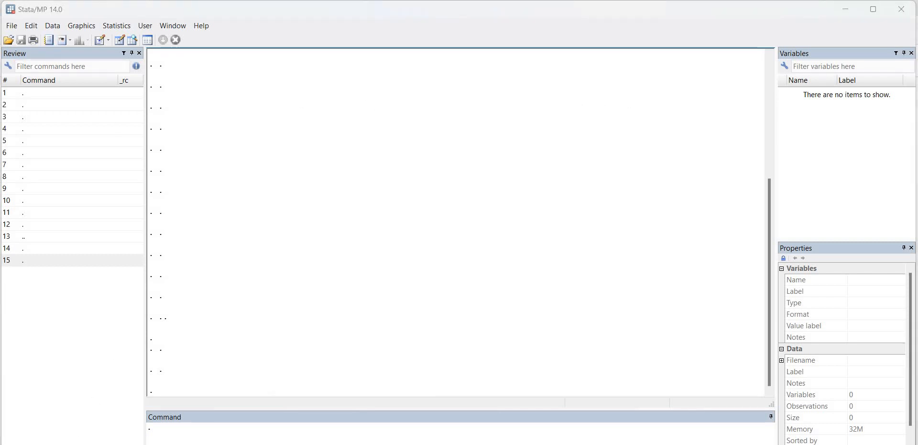
{"action": "left_click", "coordinate": [49, 39]}
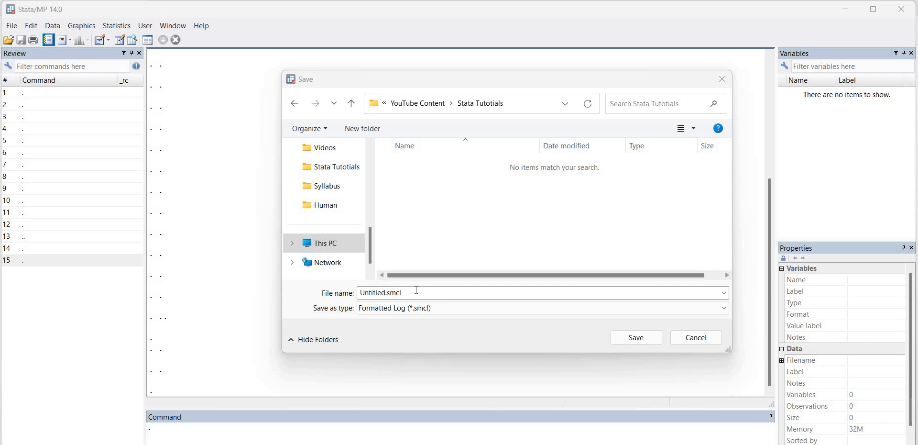
{"action": "left_click", "coordinate": [441, 310]}
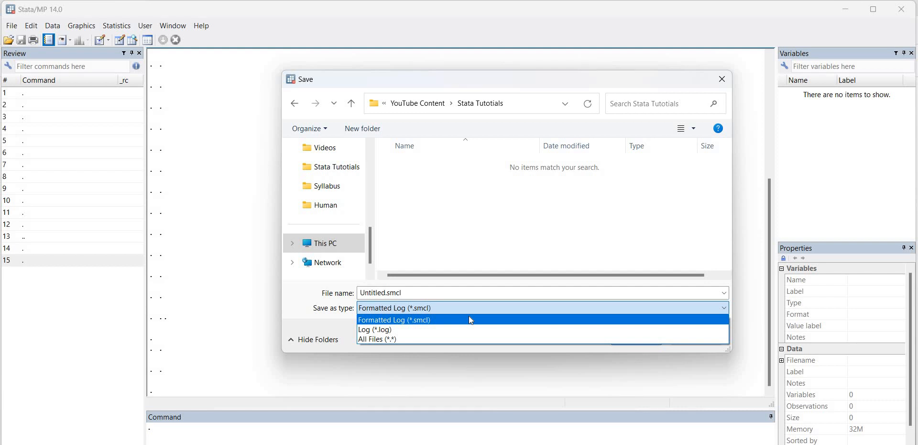
{"action": "left_click", "coordinate": [431, 330]}
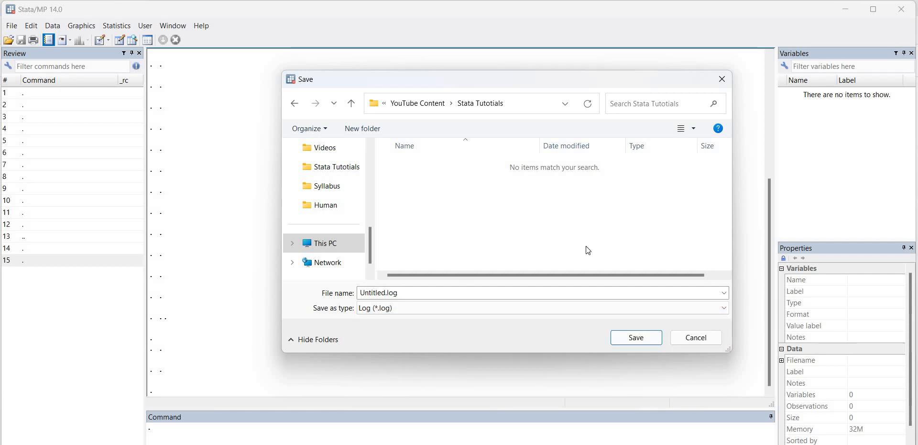
{"action": "left_click", "coordinate": [648, 340]}
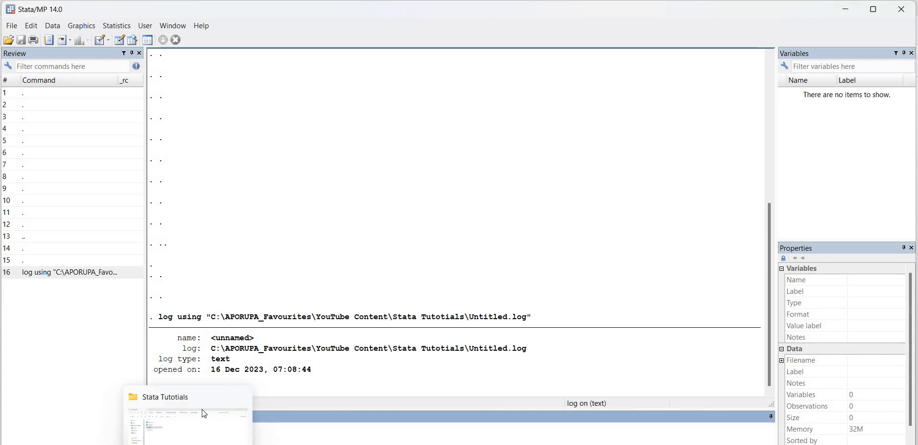
- Switch to File Explorer and open Untitled.log in a text editor to examine its contents, then return
{"action": "left_click", "coordinate": [205, 412]}
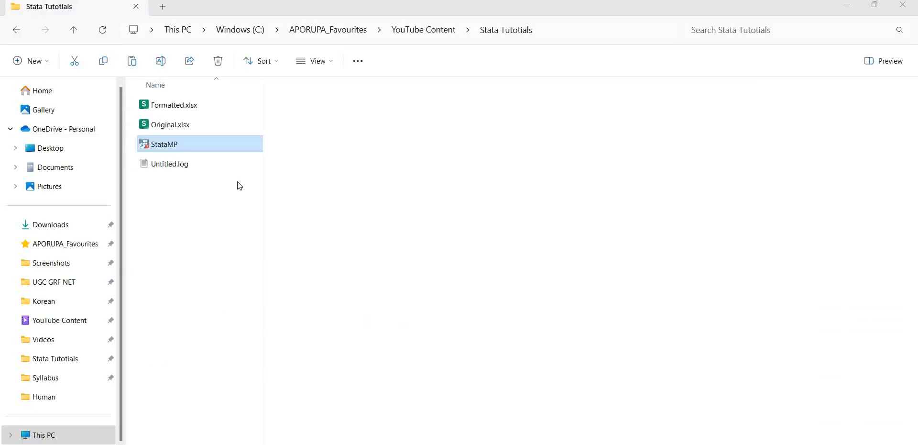
{"action": "left_click", "coordinate": [197, 168]}
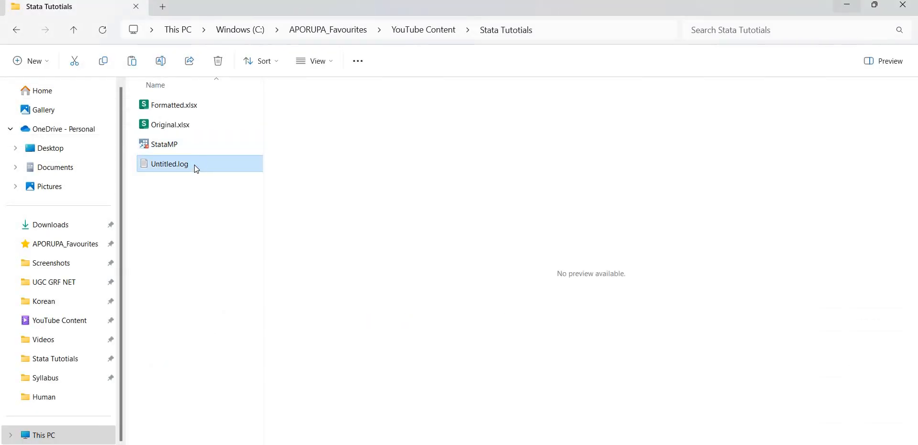
{"action": "double_click", "coordinate": [196, 168]}
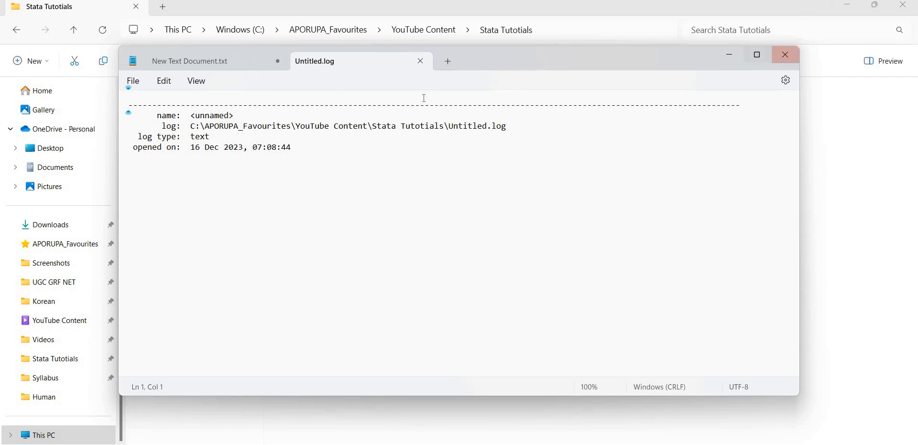
{"action": "left_click", "coordinate": [787, 55]}
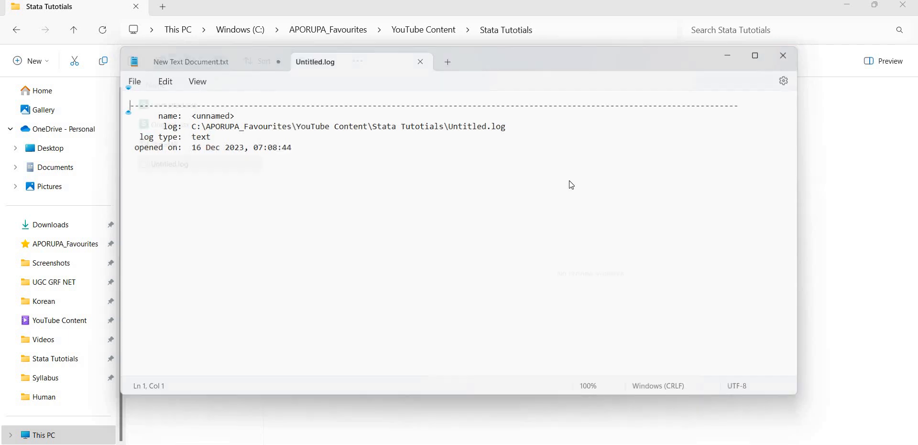
{"action": "left_click", "coordinate": [335, 423]}
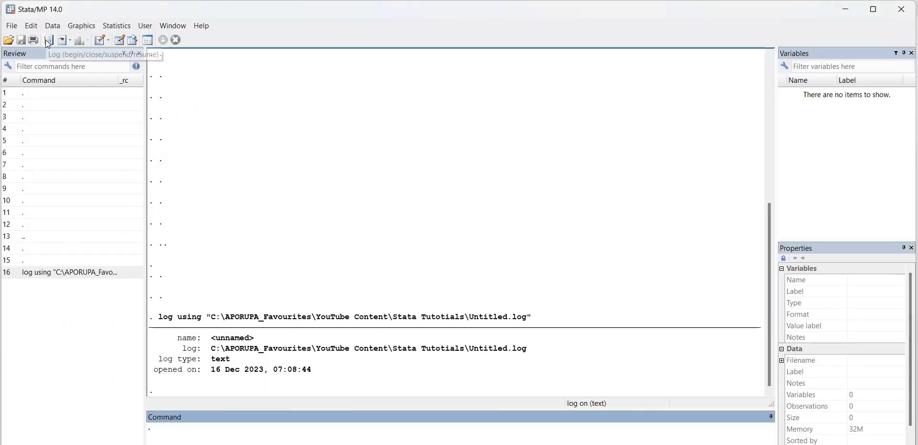
- Close the current log file through the log options
{"action": "left_click", "coordinate": [45, 40]}
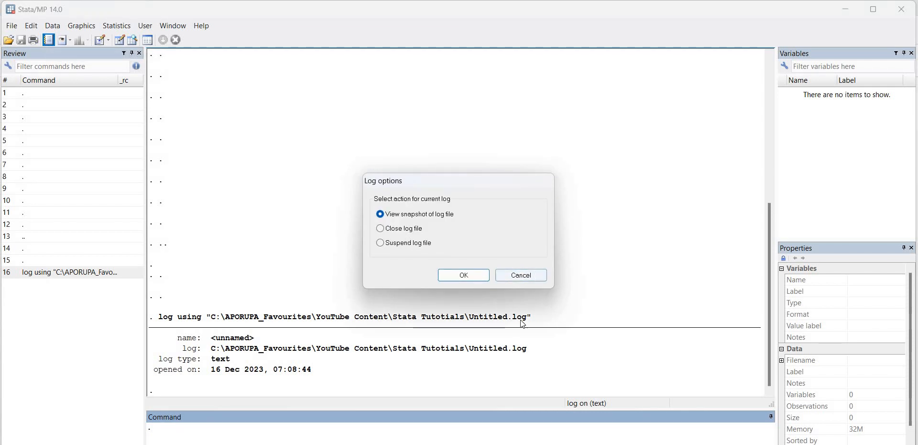
{"action": "left_click", "coordinate": [522, 276]}
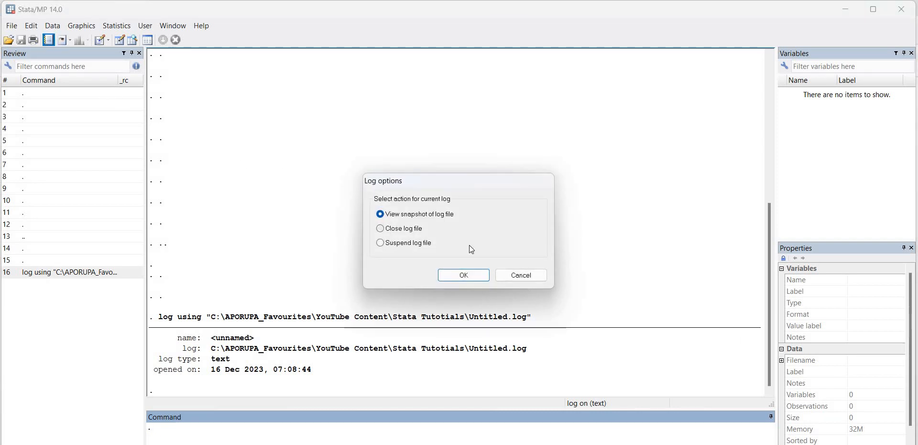
{"action": "left_click", "coordinate": [381, 229]}
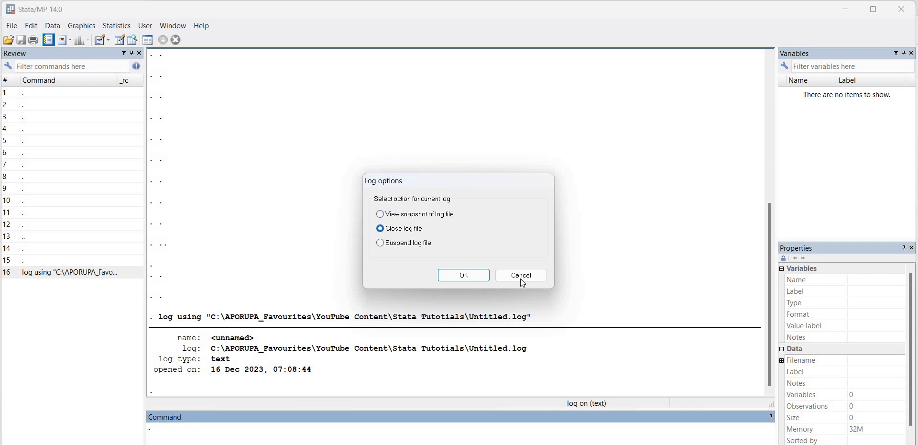
{"action": "left_click", "coordinate": [473, 275]}
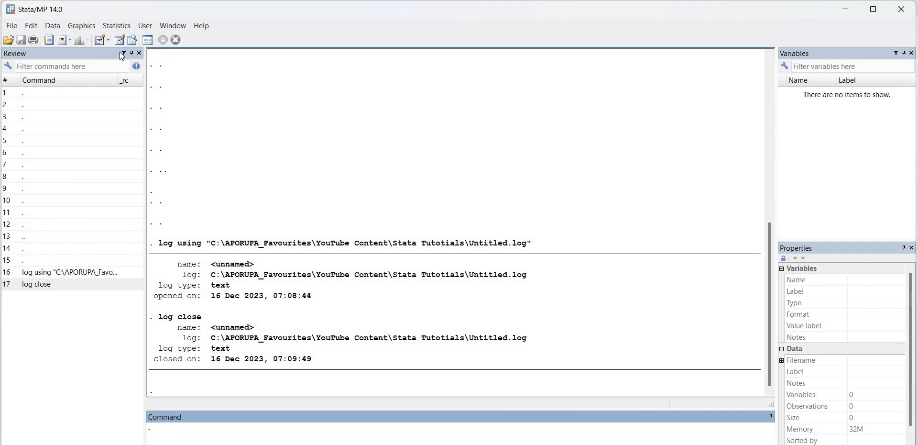
- Begin a new formatted SMCL log named Logfile in the same folder
{"action": "left_click", "coordinate": [50, 41]}
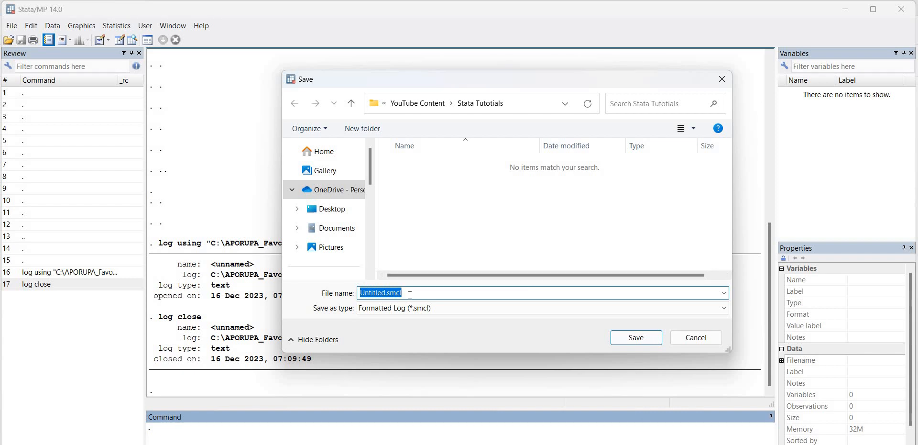
{"action": "type", "text": "Logfile"}
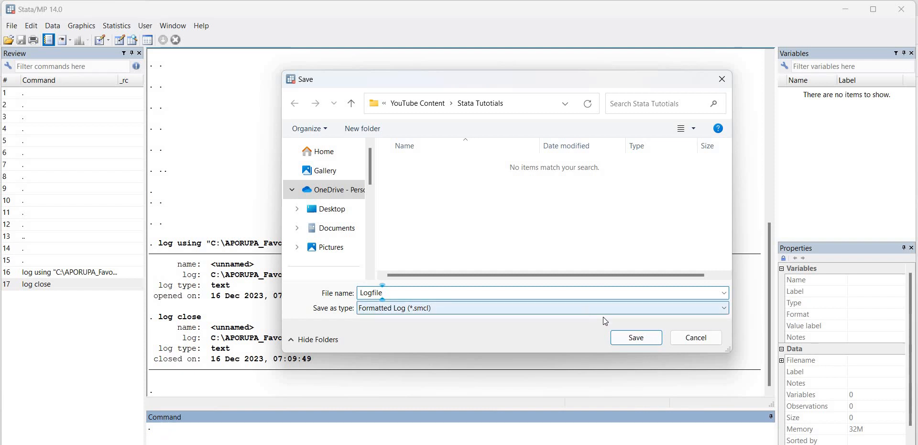
{"action": "left_click", "coordinate": [636, 337]}
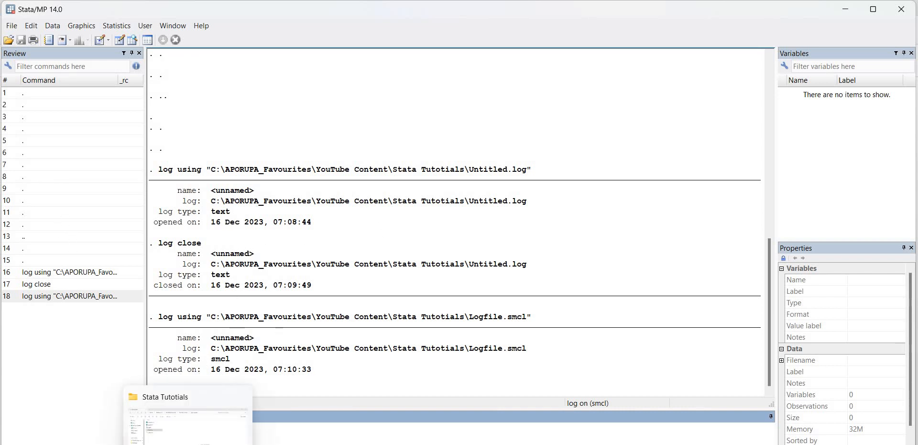
- Switch to File Explorer and try opening Logfile.smcl with Stata from the app chooser, then return
{"action": "left_click", "coordinate": [189, 182]}
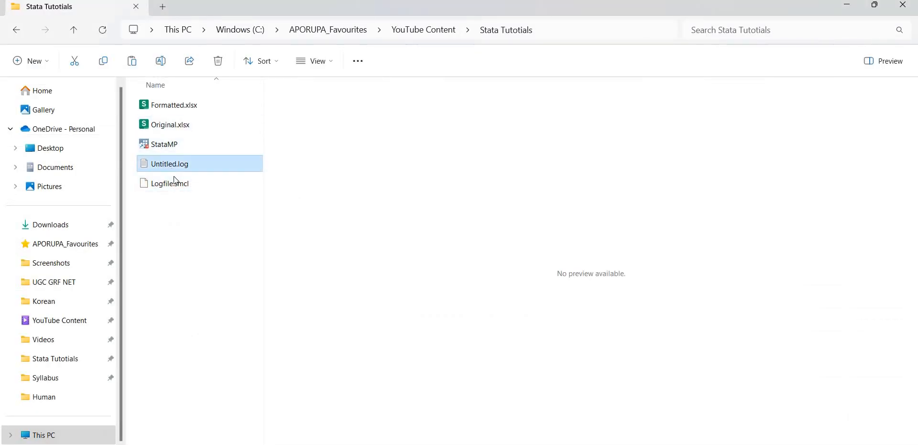
{"action": "double_click", "coordinate": [175, 180]}
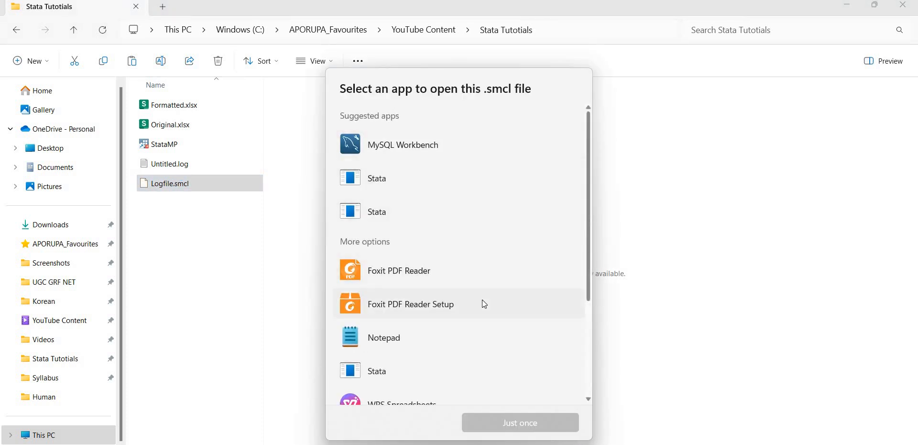
{"action": "scroll", "coordinate": [482, 299], "scroll_direction": "down", "scroll_amount": 3}
{"action": "scroll", "coordinate": [456, 185], "scroll_direction": "up", "scroll_amount": 5}
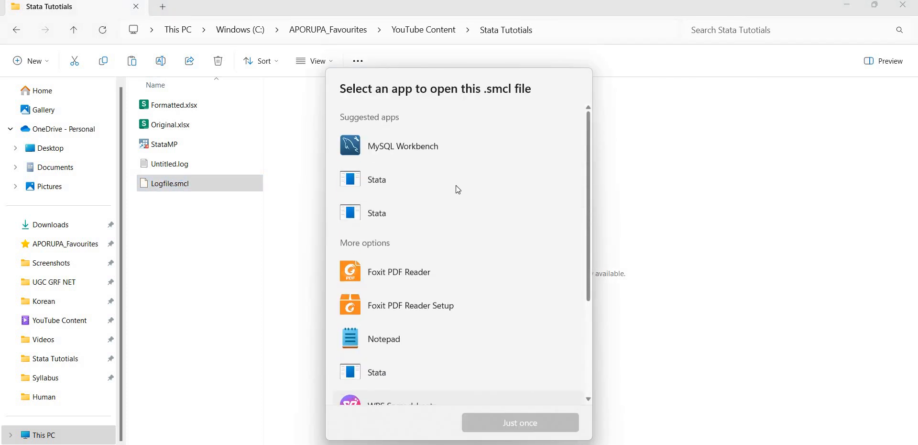
{"action": "left_click", "coordinate": [452, 181]}
{"action": "left_click", "coordinate": [510, 430]}
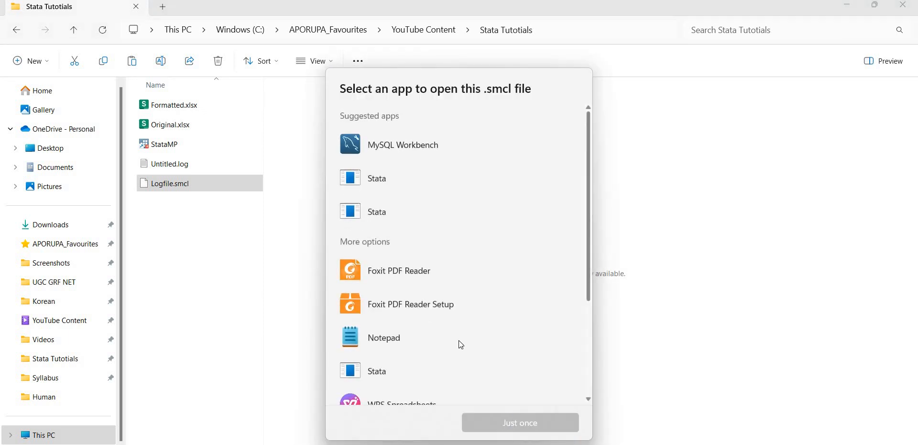
{"action": "scroll", "coordinate": [488, 246], "scroll_direction": "down", "scroll_amount": 3}
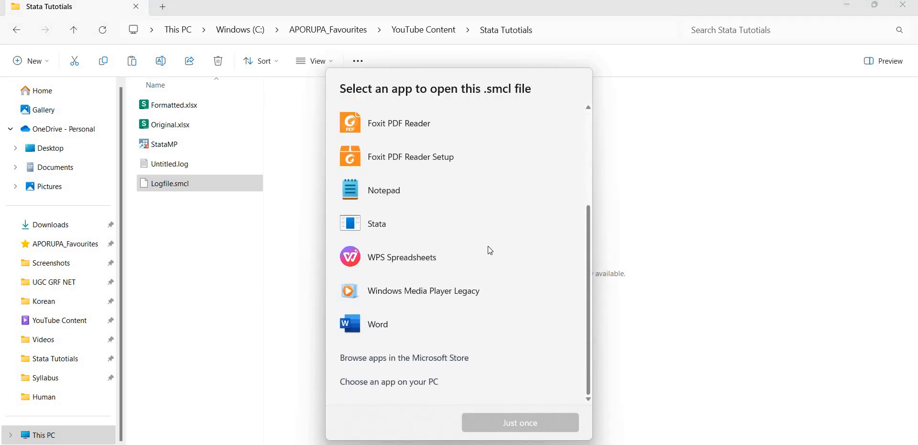
{"action": "double_click", "coordinate": [379, 235]}
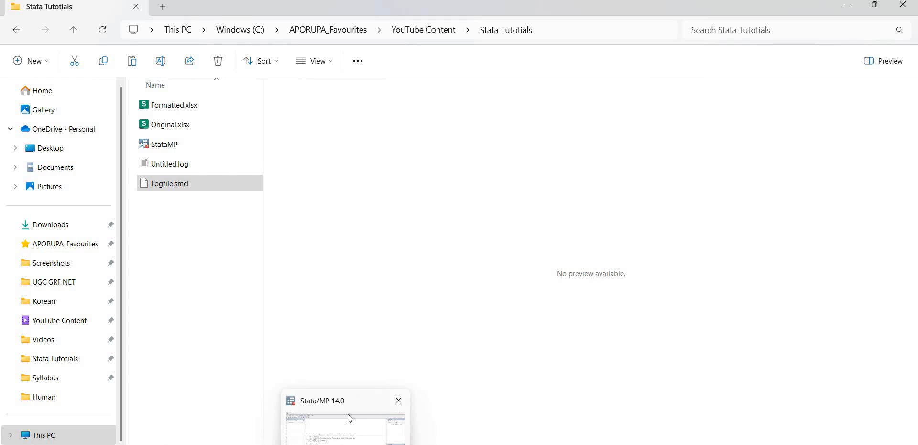
{"action": "left_click", "coordinate": [348, 414]}
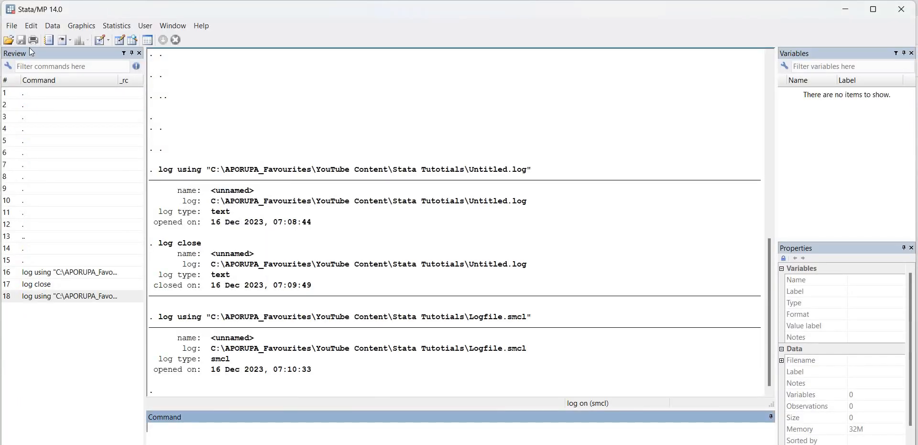
- Open Logfile.smcl in the Viewer, filtering the open dialog to Formatted Logs (*.smcl)
{"action": "left_click", "coordinate": [11, 26]}
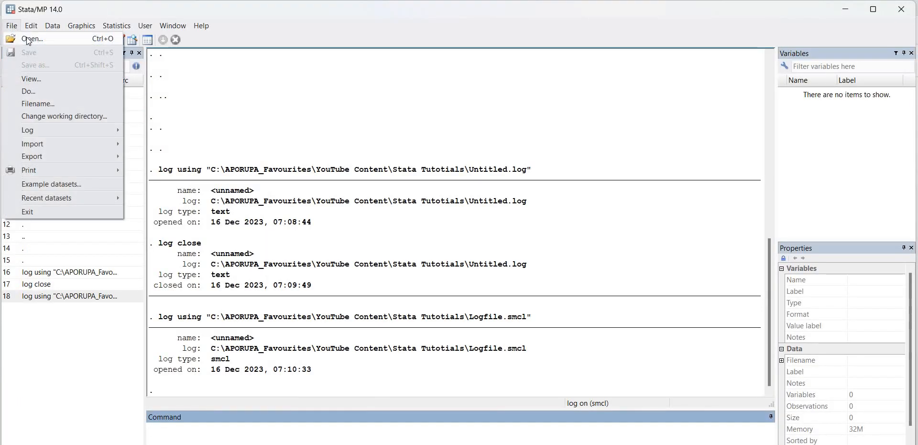
{"action": "left_click", "coordinate": [19, 38]}
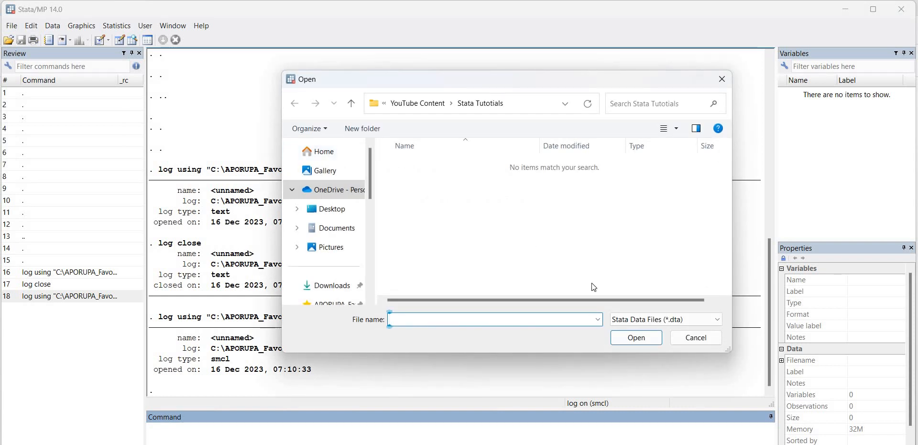
{"action": "left_click", "coordinate": [639, 323]}
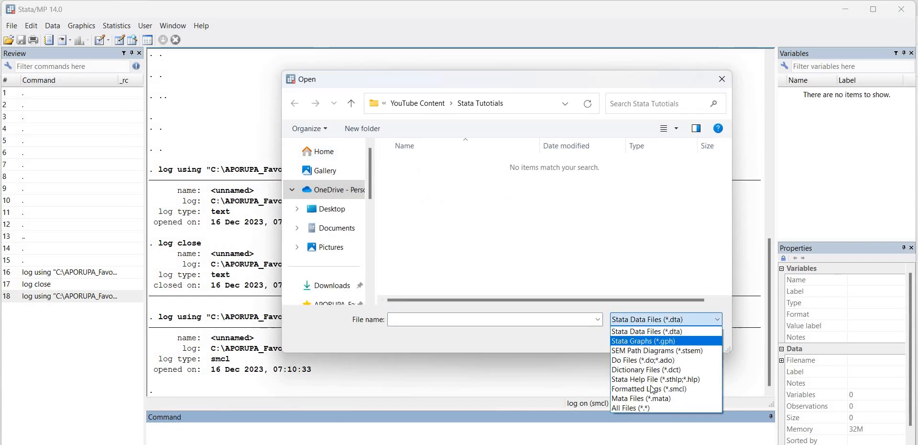
{"action": "left_click", "coordinate": [654, 388]}
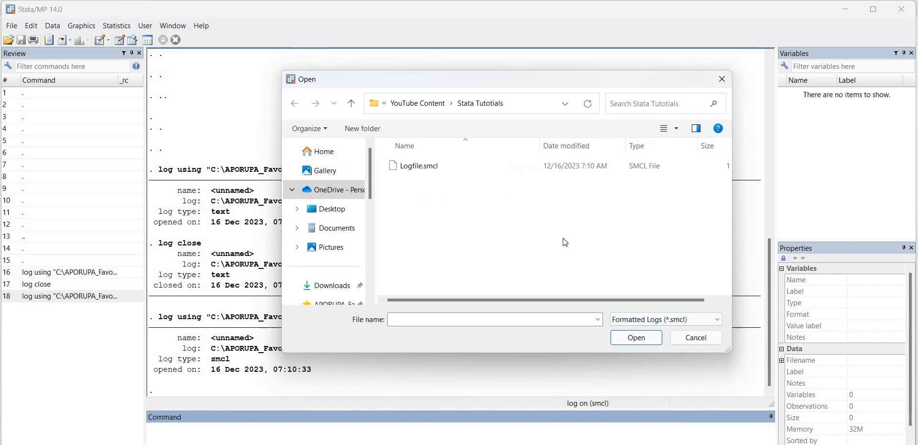
{"action": "double_click", "coordinate": [428, 169]}
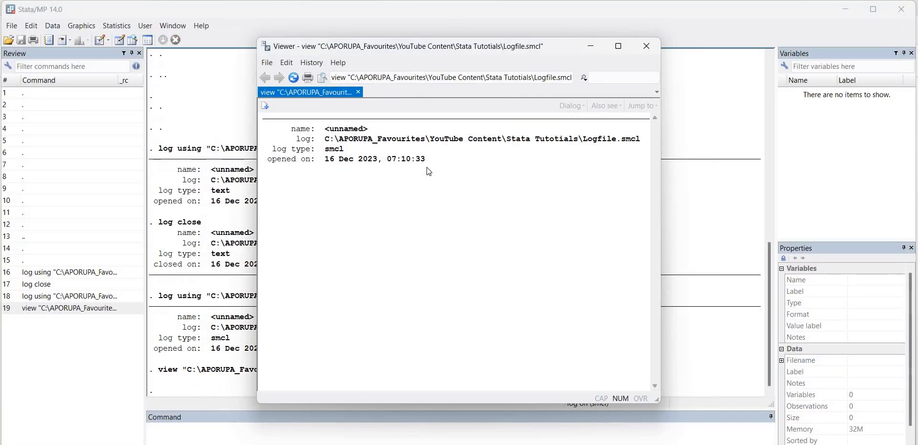
- Maximize the Viewer window to examine the log, restore it, and close the Viewer
{"action": "left_click", "coordinate": [620, 47]}
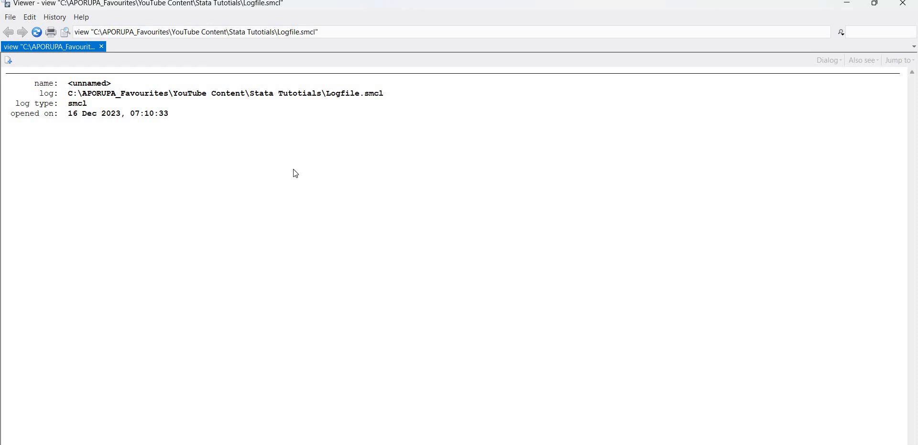
{"action": "left_click", "coordinate": [875, 4]}
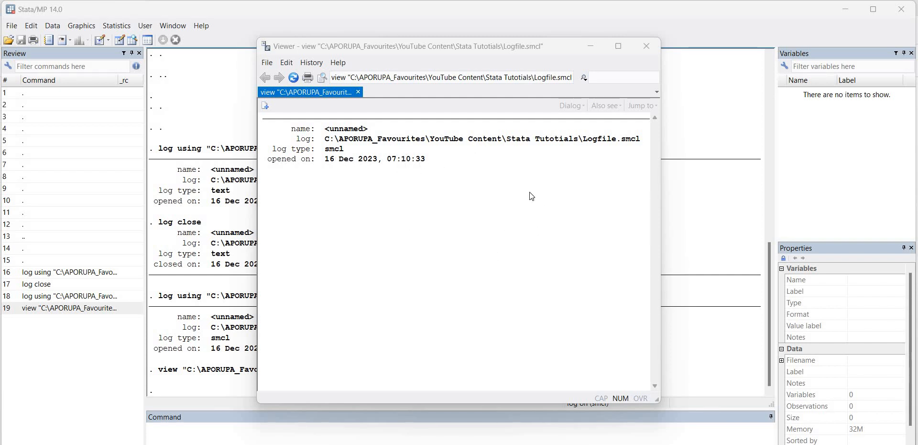
{"action": "left_click", "coordinate": [647, 45]}
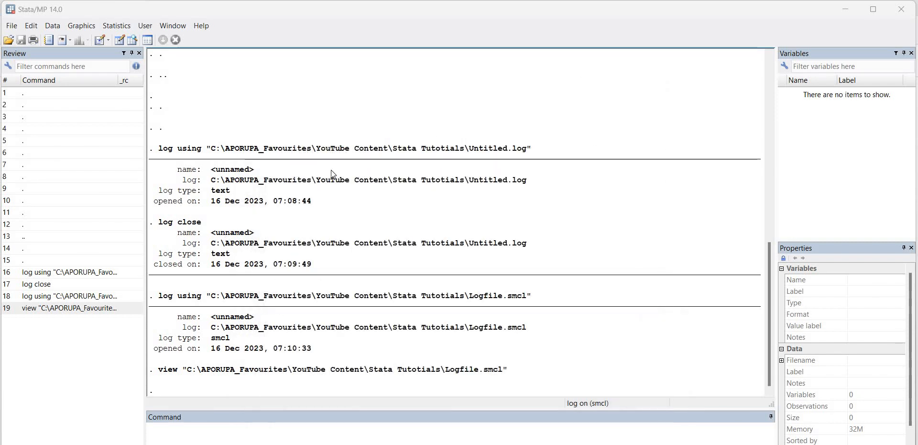
- Switch to File Explorer, delete Untitled.log from the Stata Tutotials folder, and return to Stata
{"action": "mouse_move", "coordinate": [188, 444]}
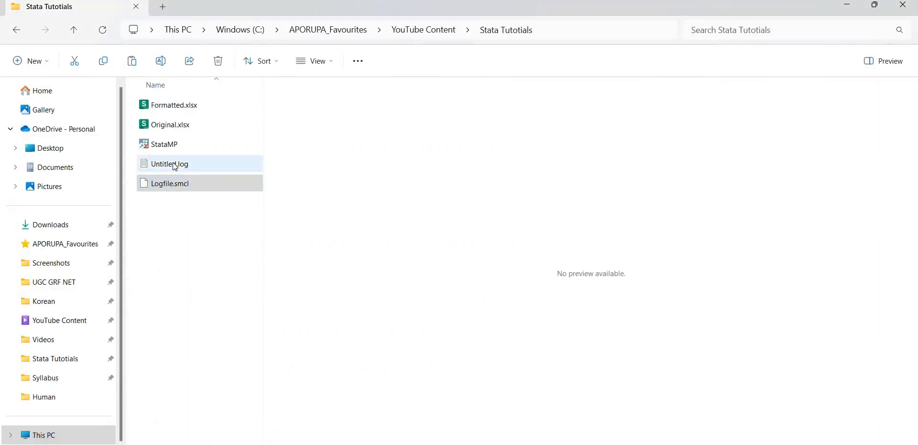
{"action": "left_click", "coordinate": [175, 166]}
{"action": "key", "text": "Delete"}
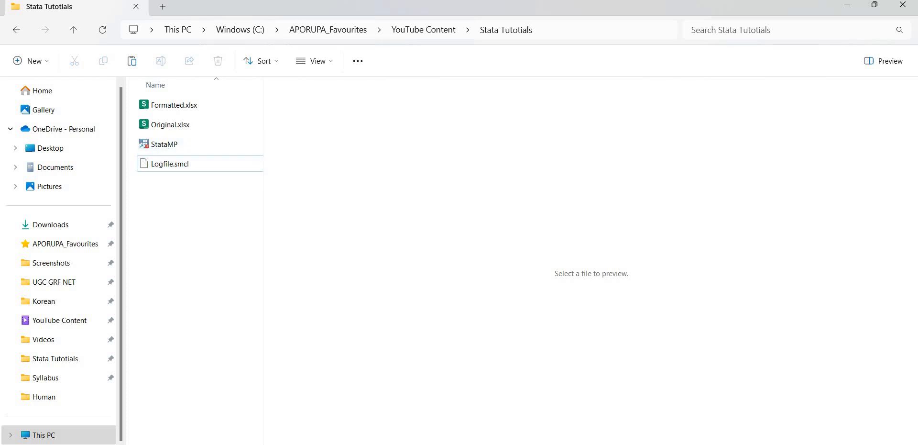
{"action": "left_click", "coordinate": [346, 440]}
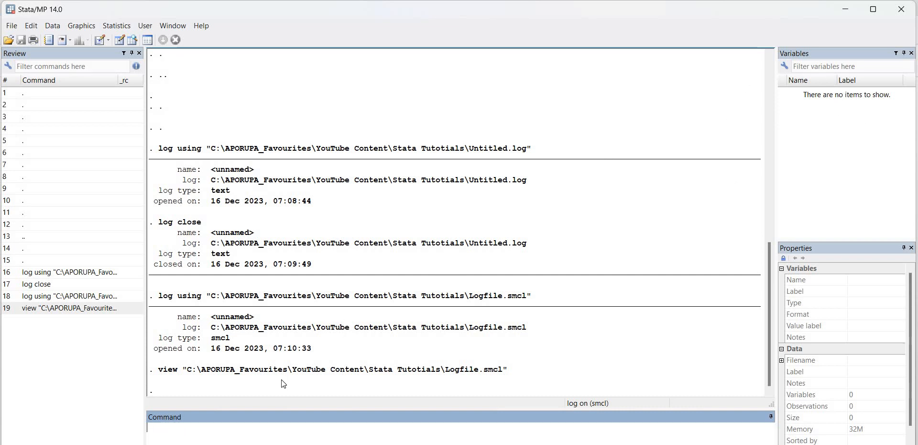
- Switch to File Explorer and open Formatted.xlsx in the spreadsheet program
{"action": "key", "text": "alt+Tab"}
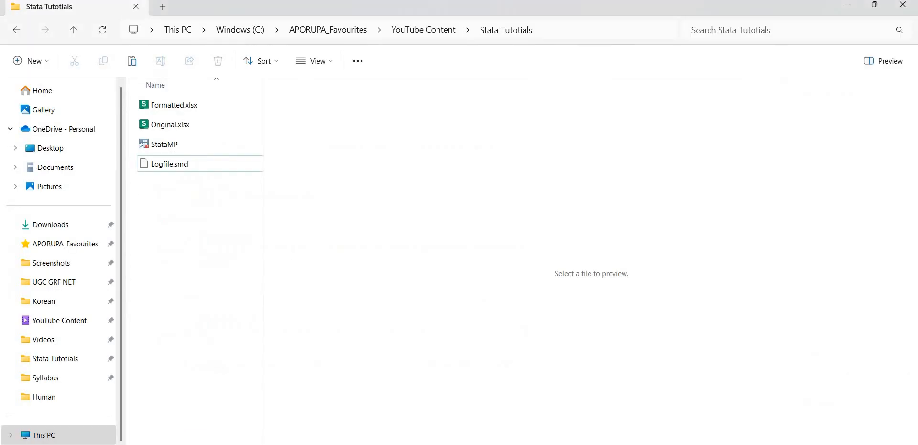
{"action": "left_click", "coordinate": [194, 104]}
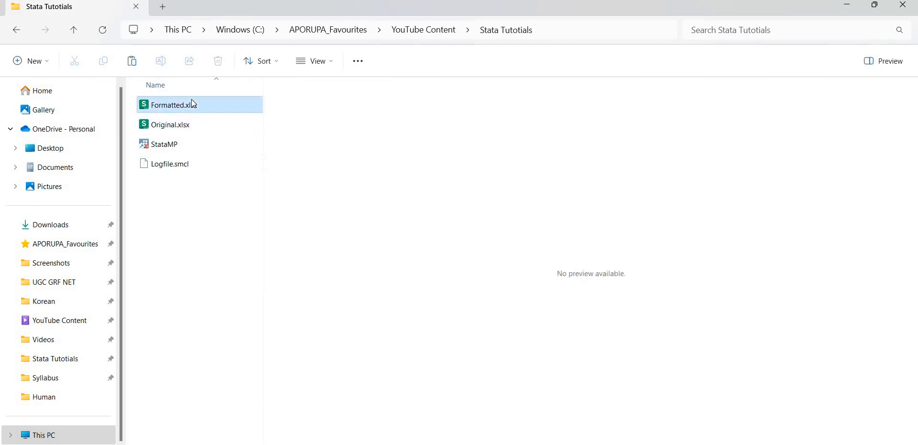
{"action": "double_click", "coordinate": [194, 104]}
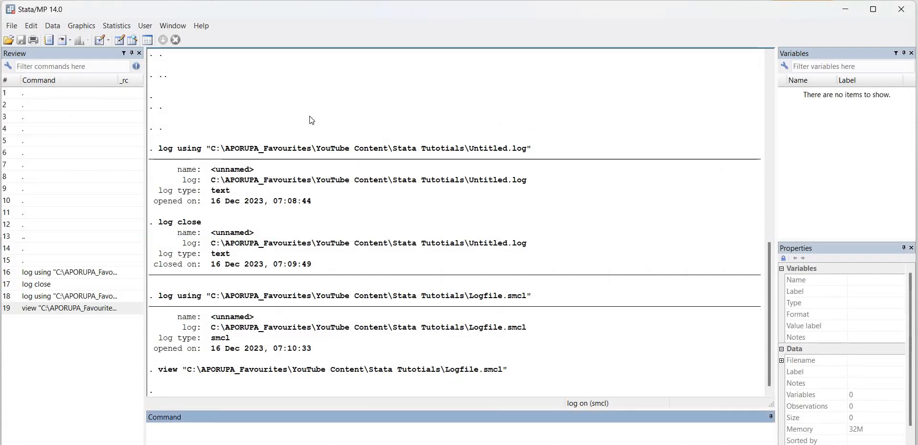
- Open Stata's Data Editor in edit mode, then switch to the Formatted.xlsx spreadsheet
{"action": "left_click", "coordinate": [119, 40]}
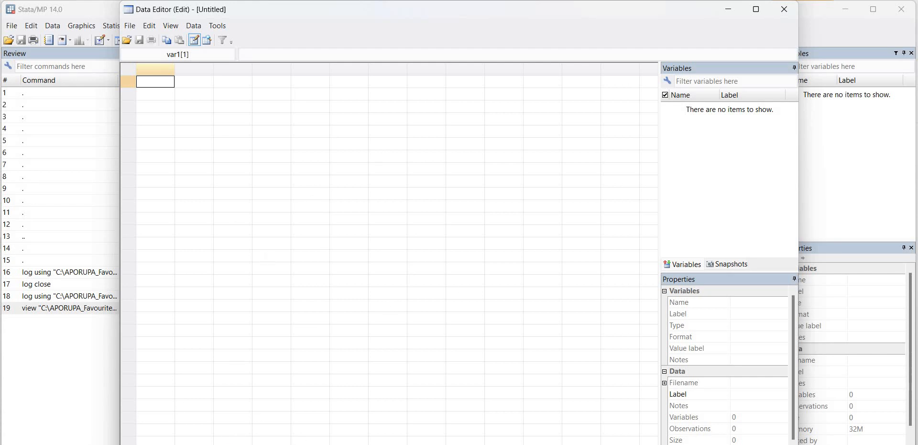
{"action": "left_click", "coordinate": [267, 428]}
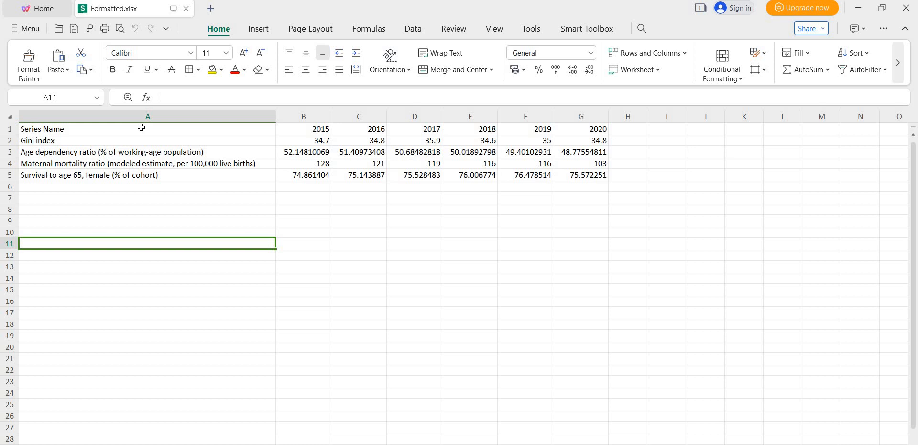
- Copy the table A1:G5 and paste it transposed starting at cell I1
{"action": "left_click_drag", "start_coordinate": [142, 128], "coordinate": [598, 174]}
{"action": "key", "text": "ctrl+c"}
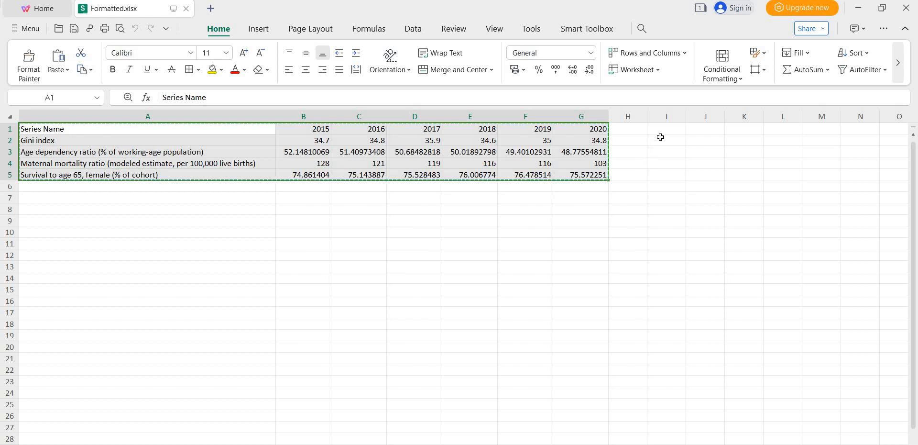
{"action": "left_click", "coordinate": [659, 130]}
{"action": "right_click", "coordinate": [660, 133]}
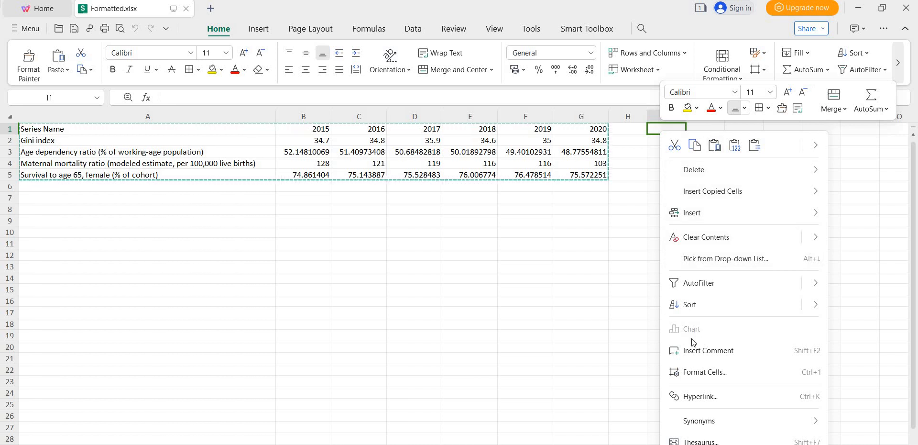
{"action": "mouse_move", "coordinate": [819, 146]}
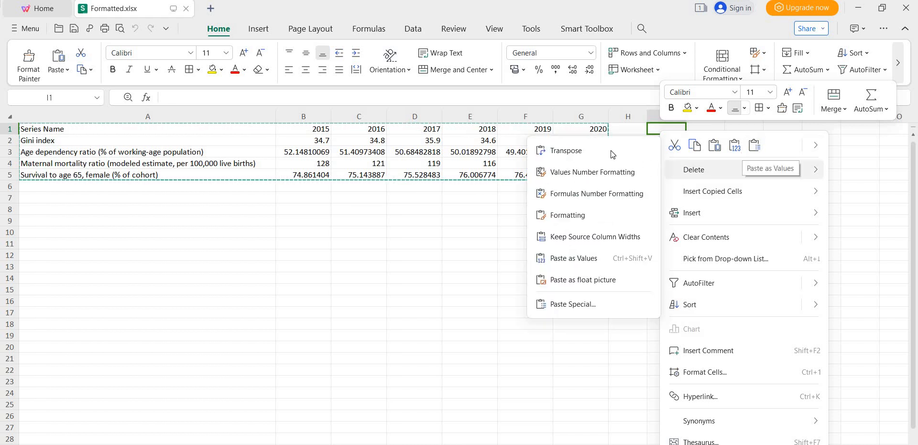
{"action": "left_click", "coordinate": [610, 150]}
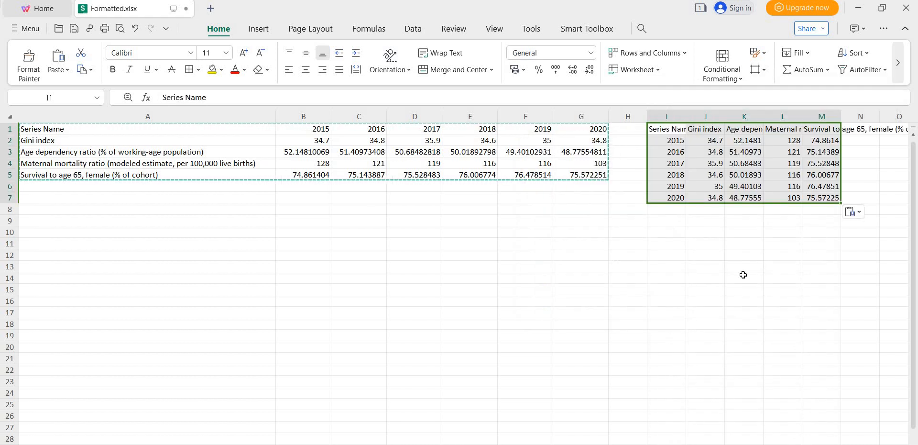
- Autofit the widths of the transposed columns I through M to their contents
{"action": "left_click", "coordinate": [744, 274]}
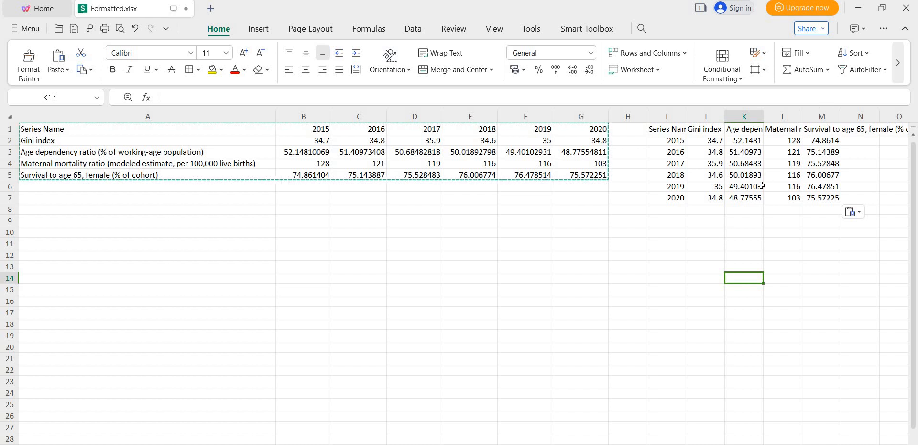
{"action": "double_click", "coordinate": [685, 113]}
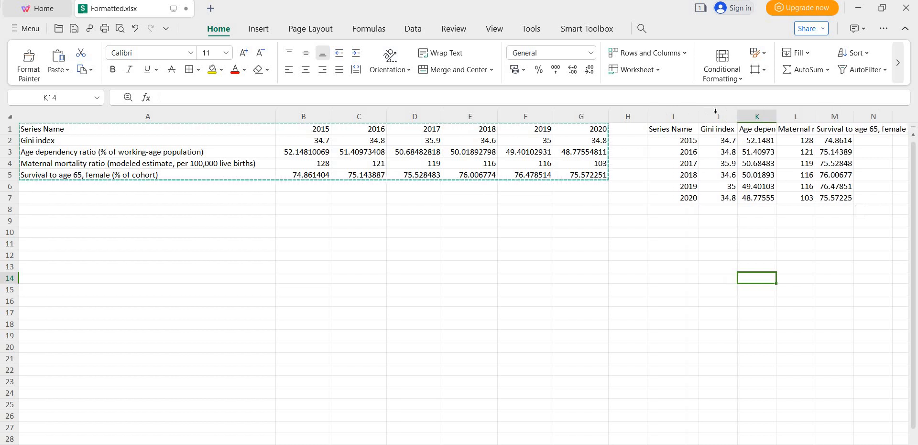
{"action": "double_click", "coordinate": [737, 116]}
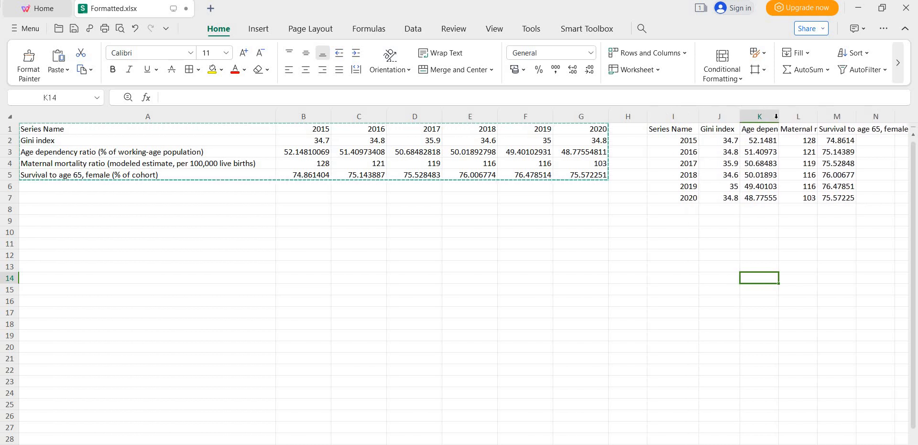
{"action": "double_click", "coordinate": [780, 118]}
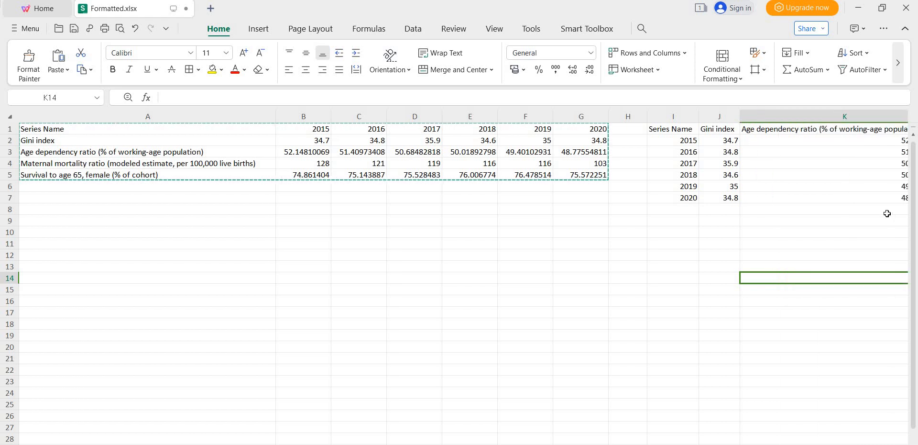
{"action": "scroll", "coordinate": [887, 213], "scroll_direction": "right", "scroll_amount": 5}
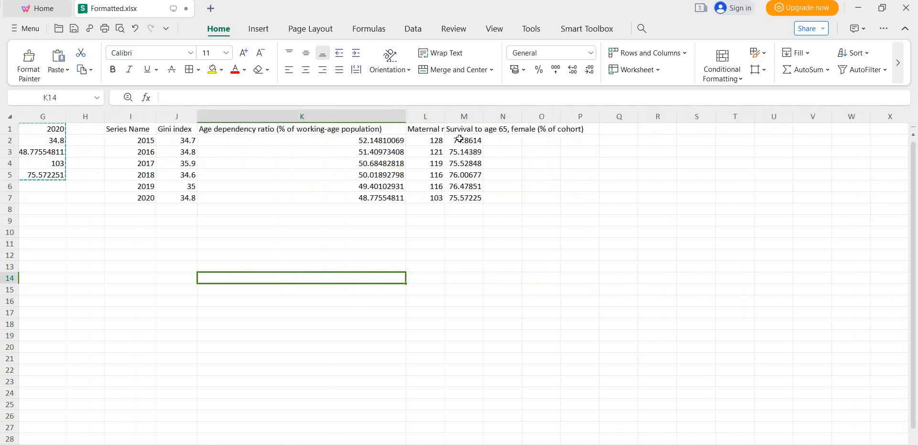
{"action": "double_click", "coordinate": [445, 121]}
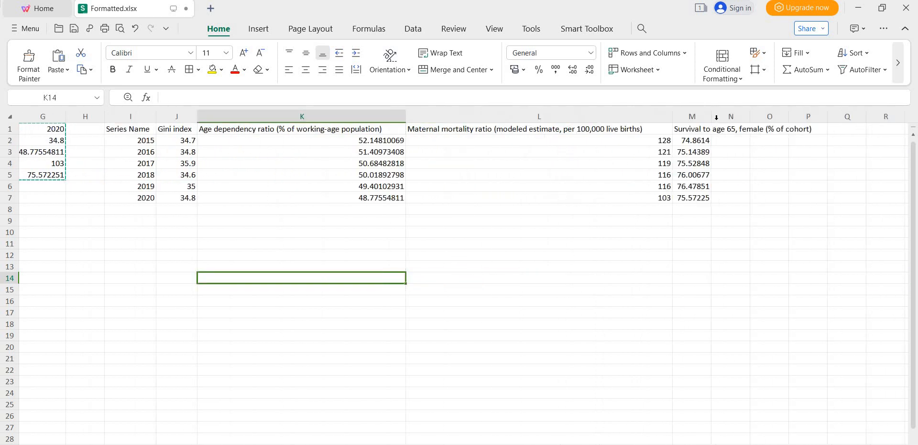
{"action": "double_click", "coordinate": [710, 115]}
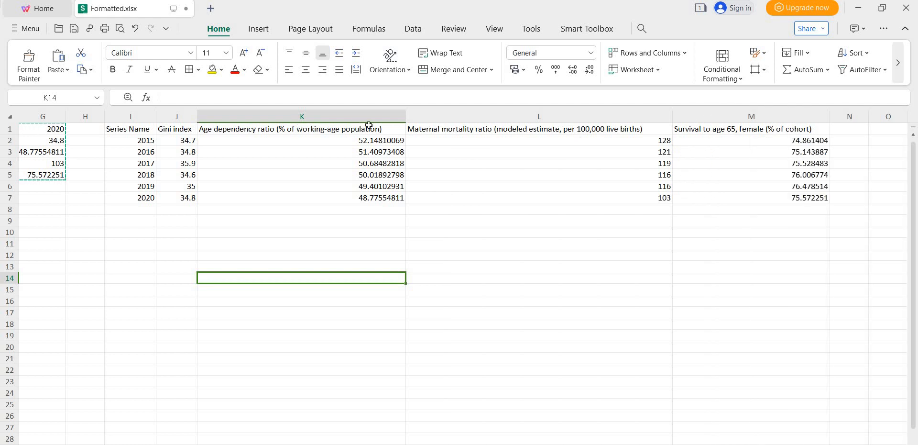
{"action": "scroll", "coordinate": [719, 190], "scroll_direction": "right", "scroll_amount": 2}
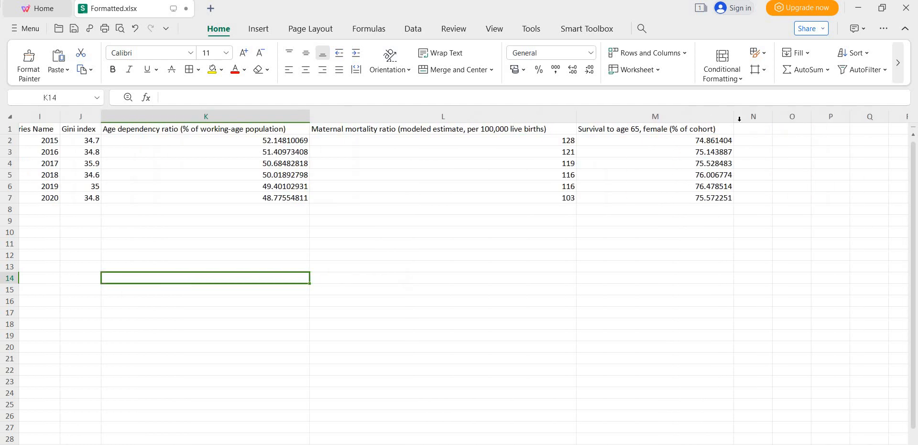
{"action": "left_click", "coordinate": [730, 111]}
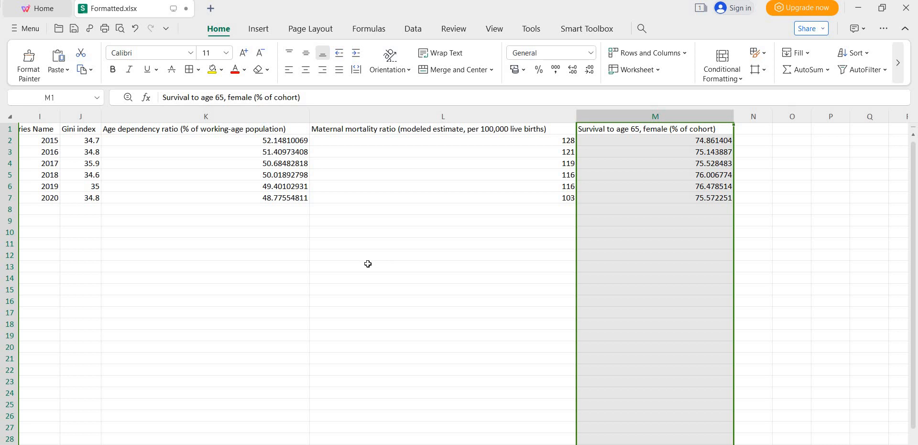
{"action": "left_click", "coordinate": [367, 265]}
- Rename the transposed table's first header cell I1 as Year
{"action": "scroll", "coordinate": [345, 237], "scroll_direction": "left", "scroll_amount": 4}
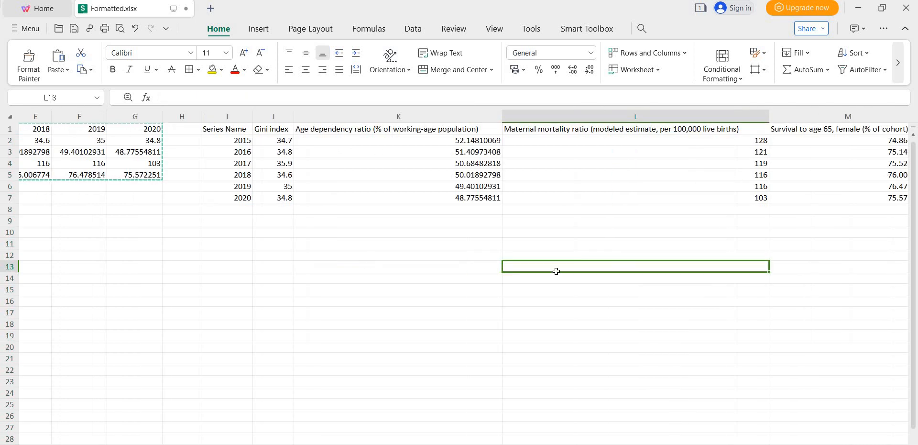
{"action": "left_click", "coordinate": [230, 133]}
{"action": "double_click", "coordinate": [245, 130]}
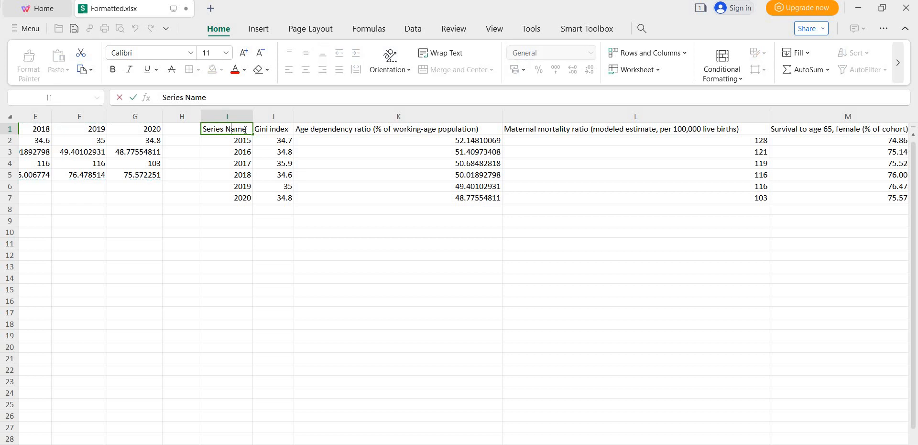
{"action": "key", "text": "shift+Home"}
{"action": "type", "text": "Year"}
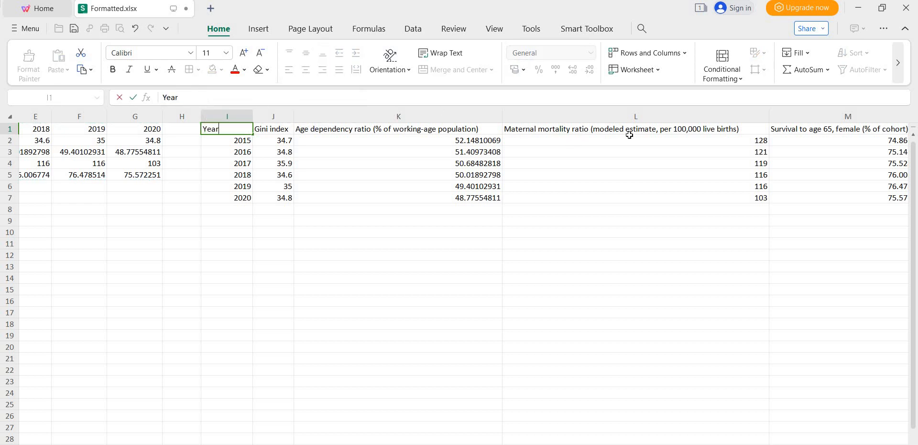
{"action": "left_click", "coordinate": [298, 281]}
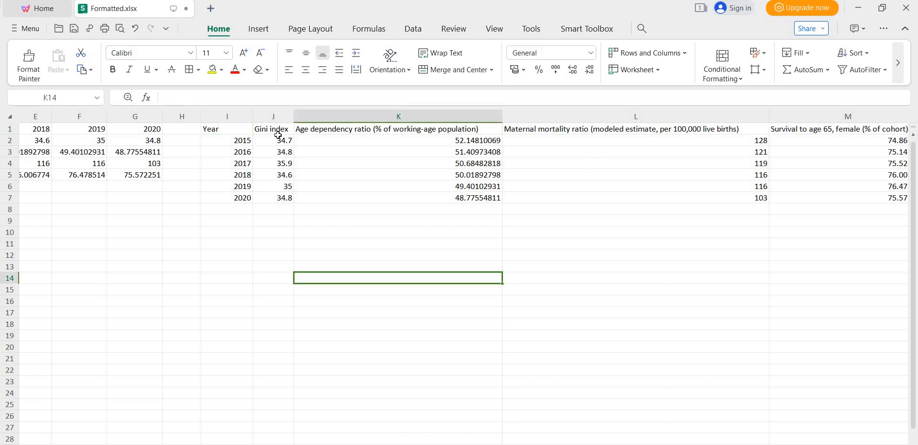
{"action": "left_click", "coordinate": [495, 220]}
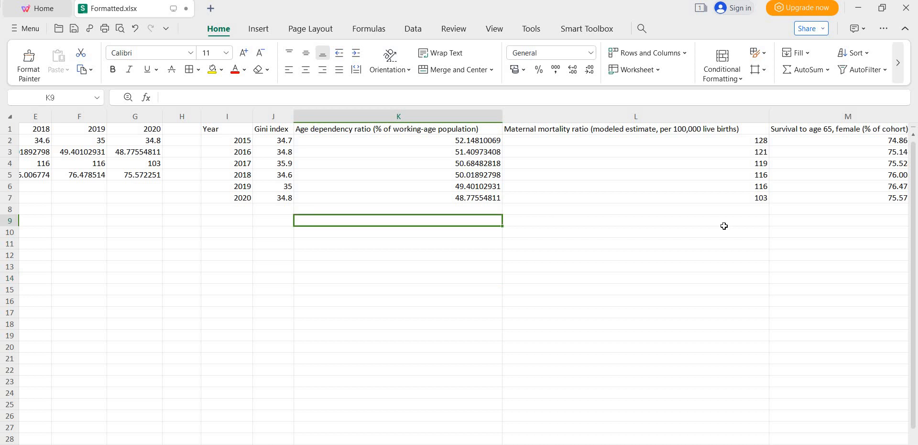
{"action": "scroll", "coordinate": [724, 226], "scroll_direction": "right", "scroll_amount": 6}
{"action": "scroll", "coordinate": [724, 225], "scroll_direction": "left", "scroll_amount": 4}
{"action": "scroll", "coordinate": [687, 218], "scroll_direction": "left", "scroll_amount": 2}
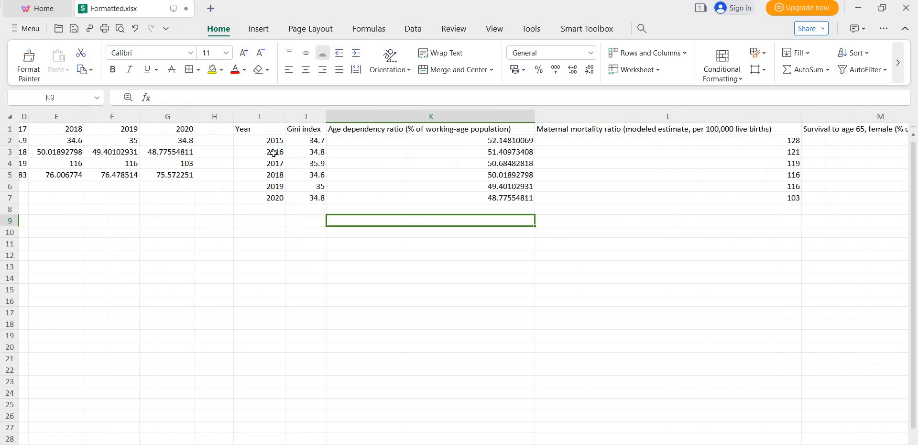
{"action": "left_click_drag", "start_coordinate": [258, 128], "coordinate": [785, 226]}
{"action": "left_click_drag", "start_coordinate": [753, 170], "coordinate": [753, 170]}
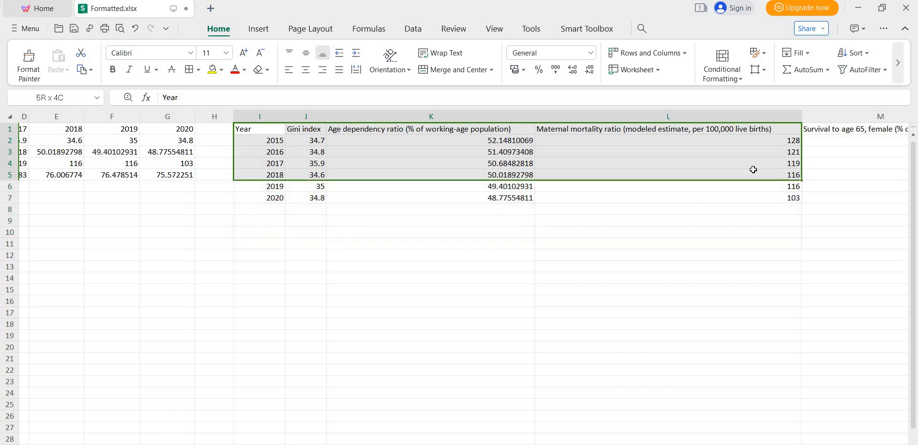
{"action": "left_click", "coordinate": [511, 270]}
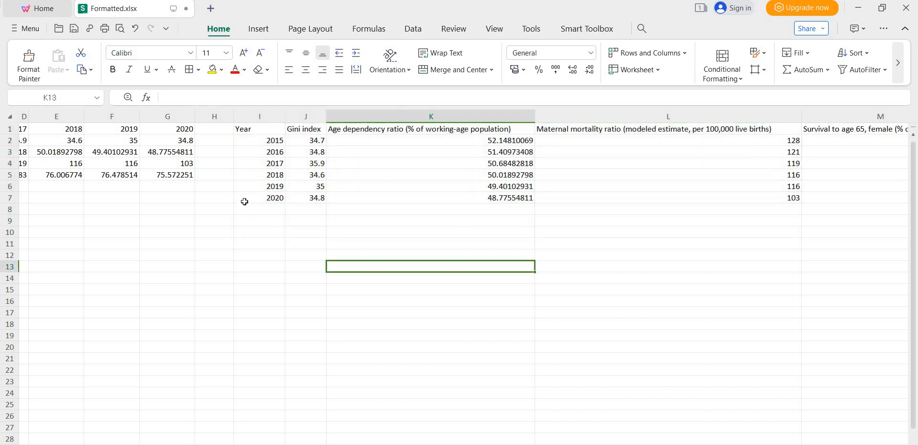
- Select and copy the whole transposed table I1:M7
{"action": "left_click_drag", "start_coordinate": [243, 129], "coordinate": [488, 163]}
{"action": "left_click_drag", "start_coordinate": [755, 168], "coordinate": [771, 197]}
{"action": "key", "text": "ctrl+c"}
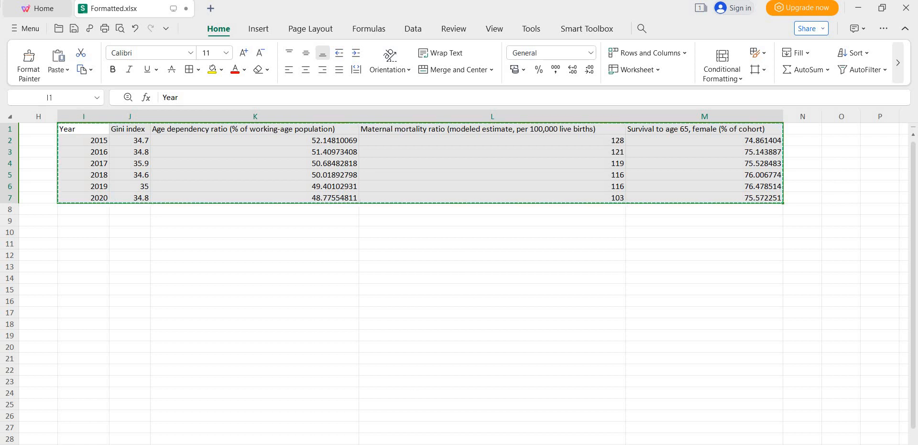
- Paste the copied table into the first cell of the empty Data Editor, treating the first row as variable names
{"action": "mouse_move", "coordinate": [344, 444]}
{"action": "left_click", "coordinate": [397, 421]}
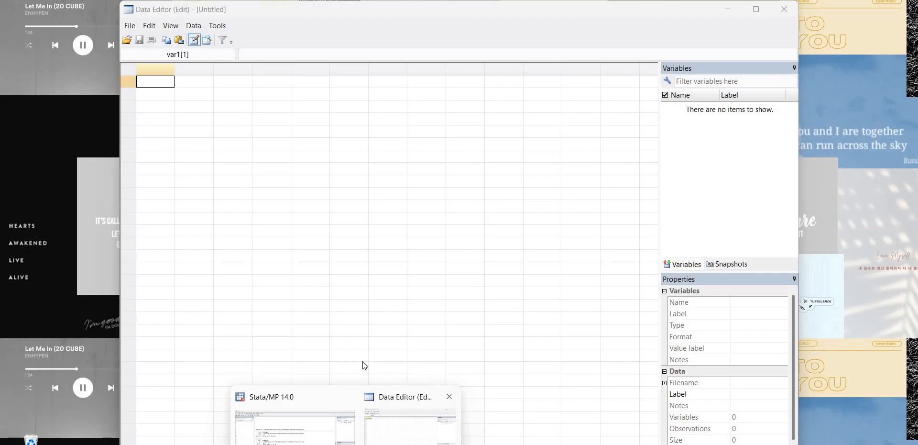
{"action": "left_click", "coordinate": [149, 90]}
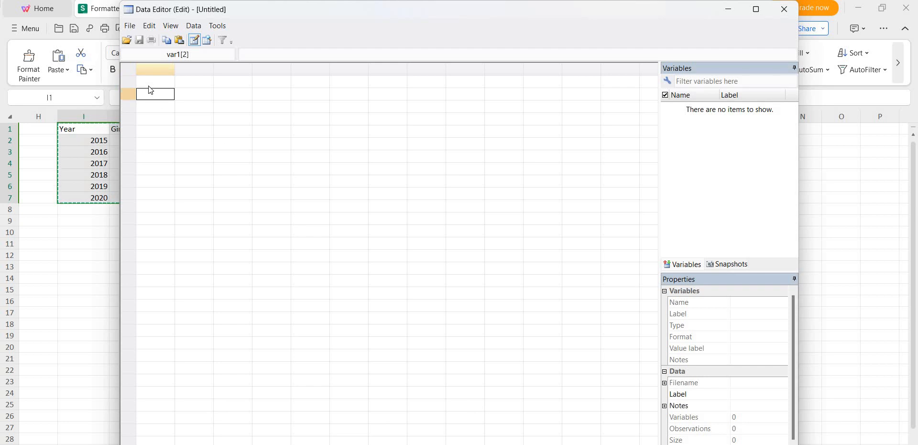
{"action": "left_click", "coordinate": [149, 84]}
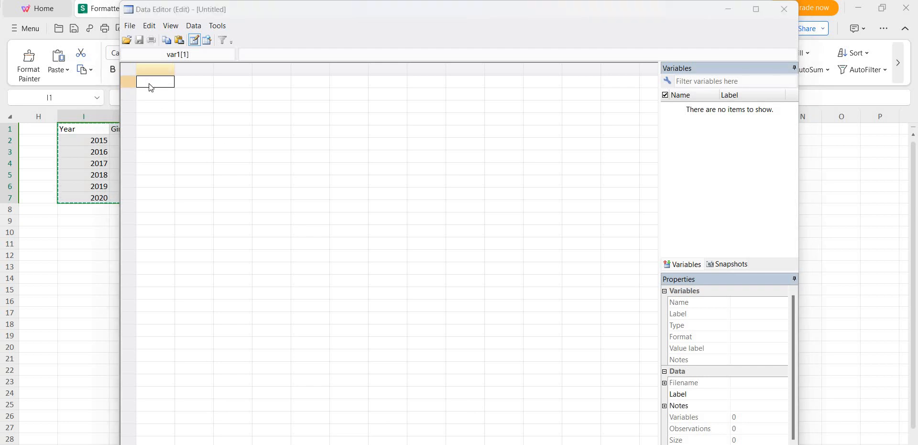
{"action": "key", "text": "ctrl+v"}
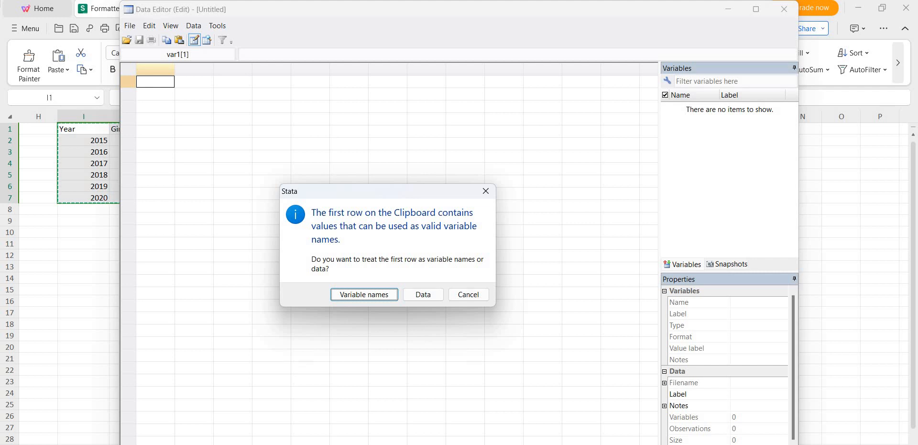
{"action": "key", "text": "alt+Tab"}
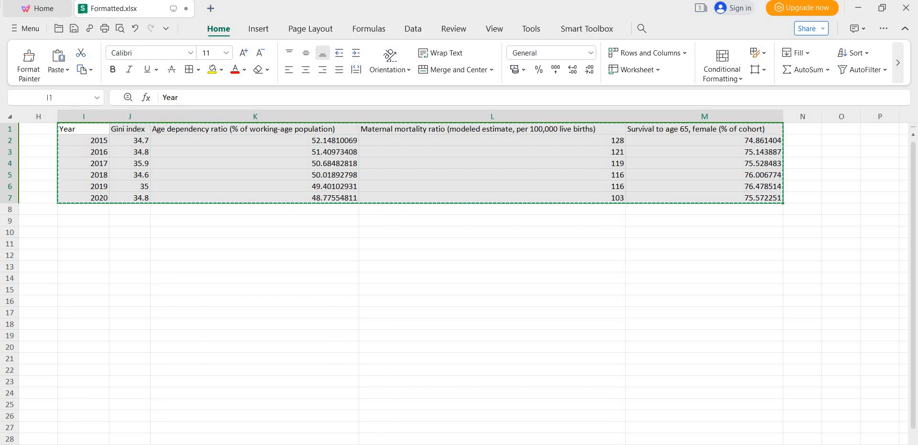
{"action": "mouse_move", "coordinate": [345, 443]}
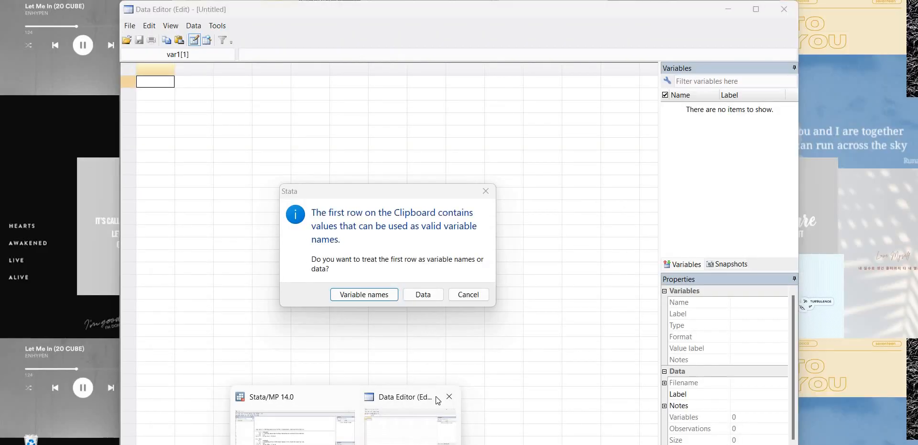
{"action": "left_click", "coordinate": [436, 402]}
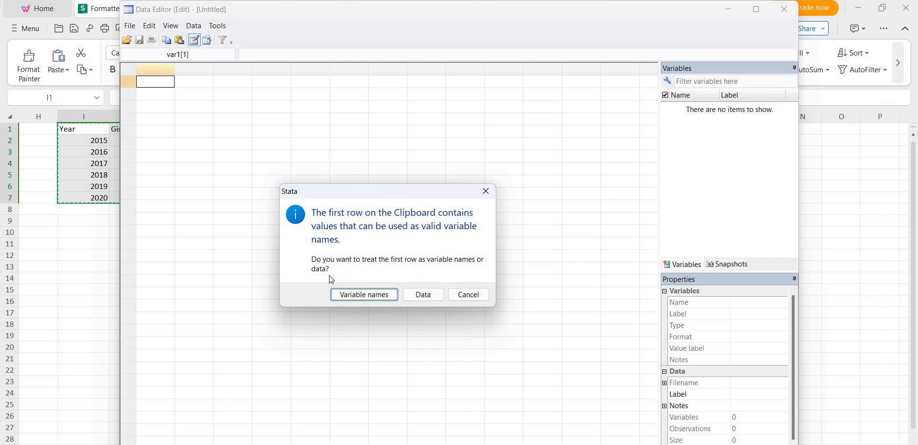
{"action": "left_click", "coordinate": [372, 297]}
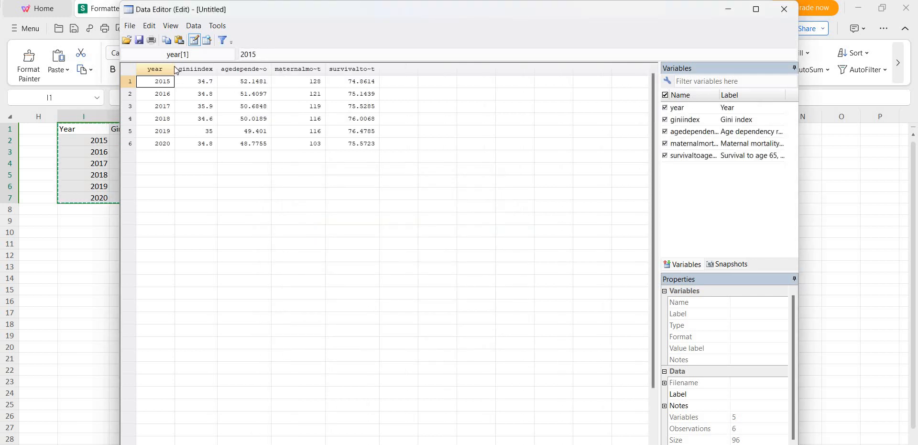
- Inspect the giniindex and age dependency columns' properties, then close the Data Editor and return to the main Stata window
{"action": "left_click", "coordinate": [216, 70]}
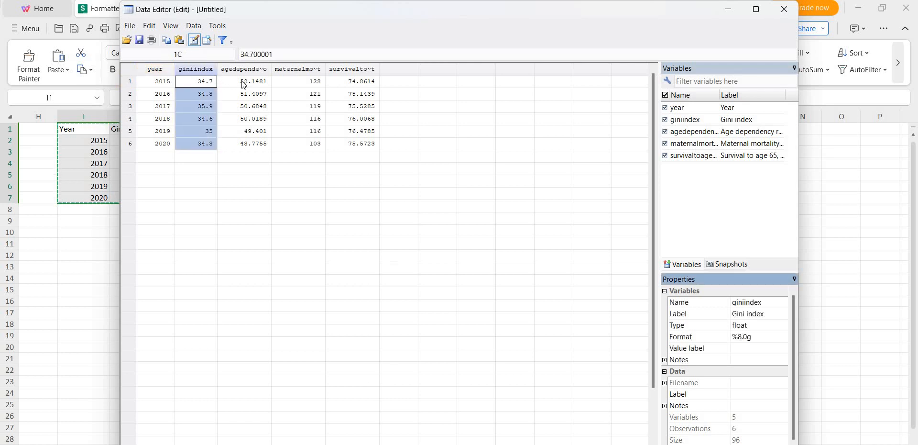
{"action": "left_click", "coordinate": [270, 70]}
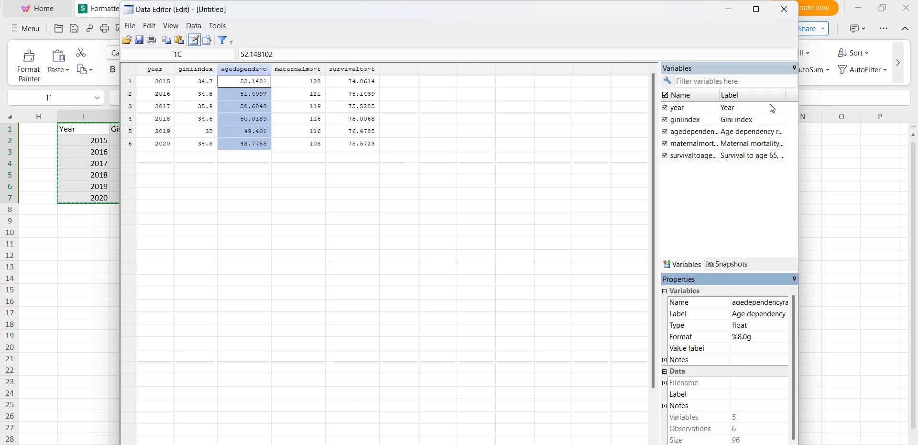
{"action": "left_click", "coordinate": [784, 9]}
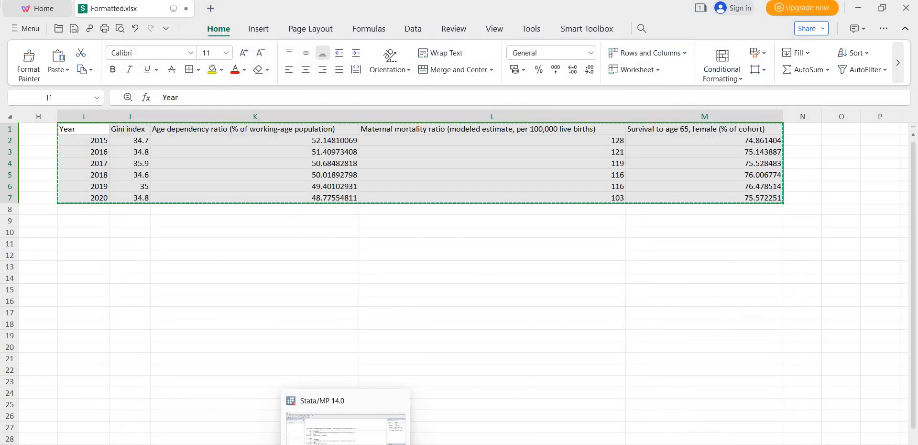
{"action": "left_click", "coordinate": [350, 443]}
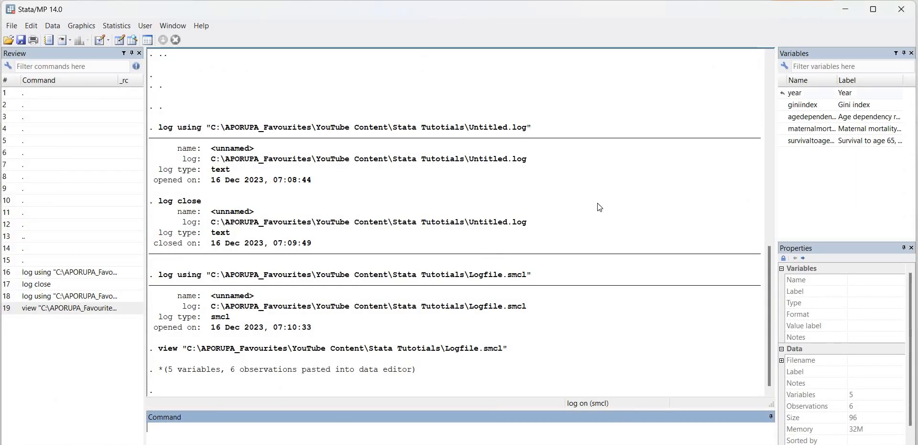